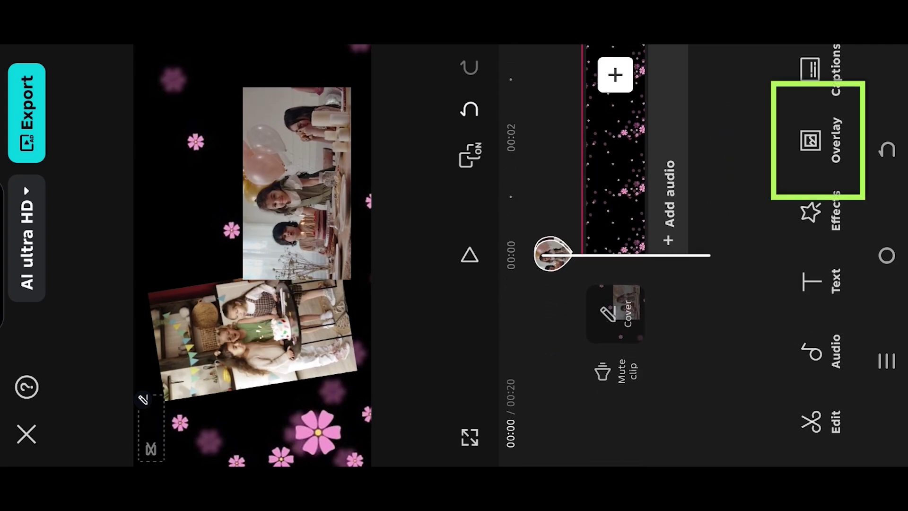
Pick the girl-with-cupcake clip from the Videos library as a new overlay.
{"action": "left_click", "coordinate": [822, 140]}
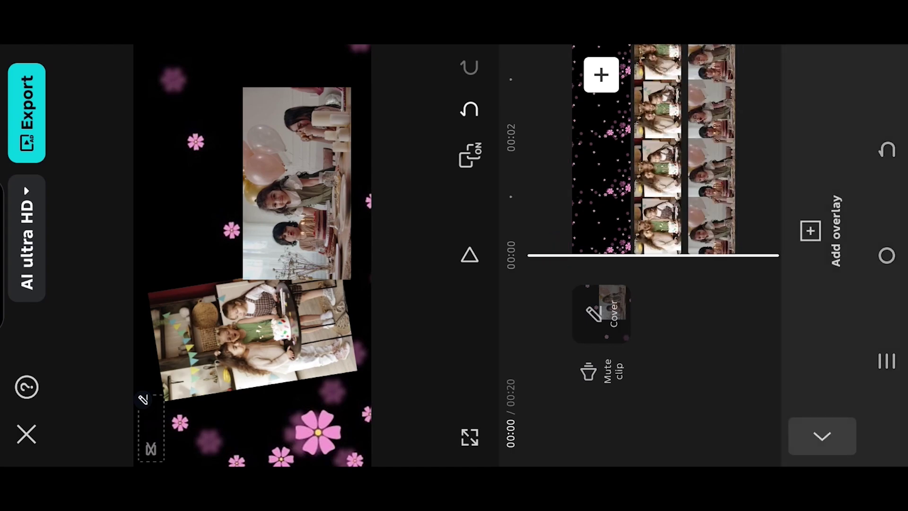
{"action": "left_click", "coordinate": [810, 230]}
{"action": "scroll", "coordinate": [436, 256], "scroll_direction": "down", "scroll_amount": 5}
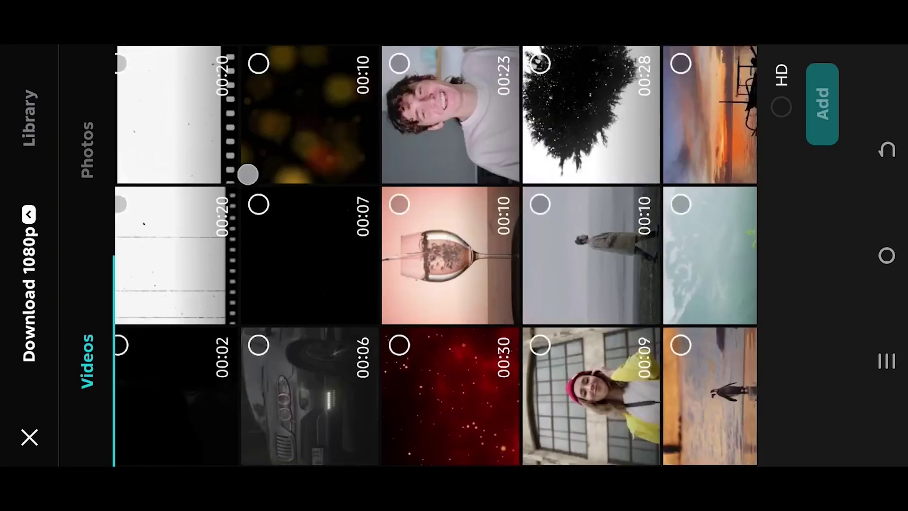
{"action": "scroll", "coordinate": [436, 256], "scroll_direction": "down", "scroll_amount": 5}
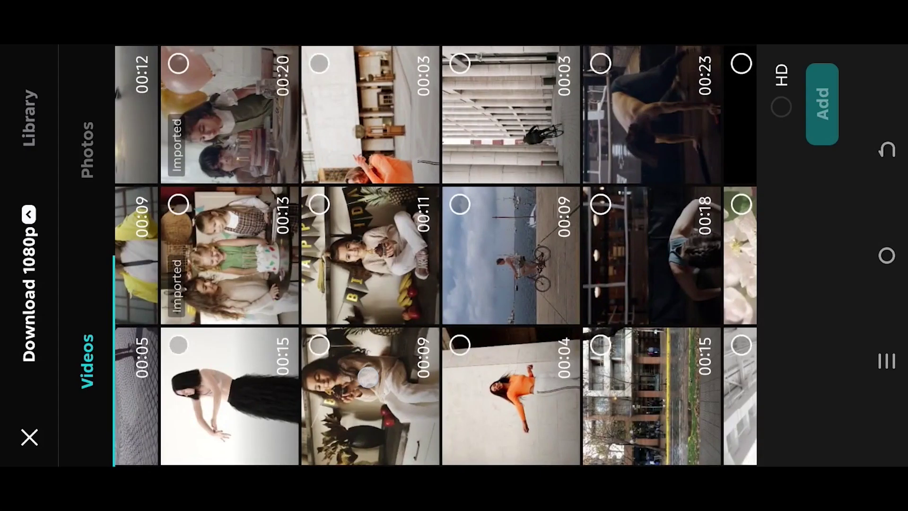
{"action": "left_click", "coordinate": [369, 378]}
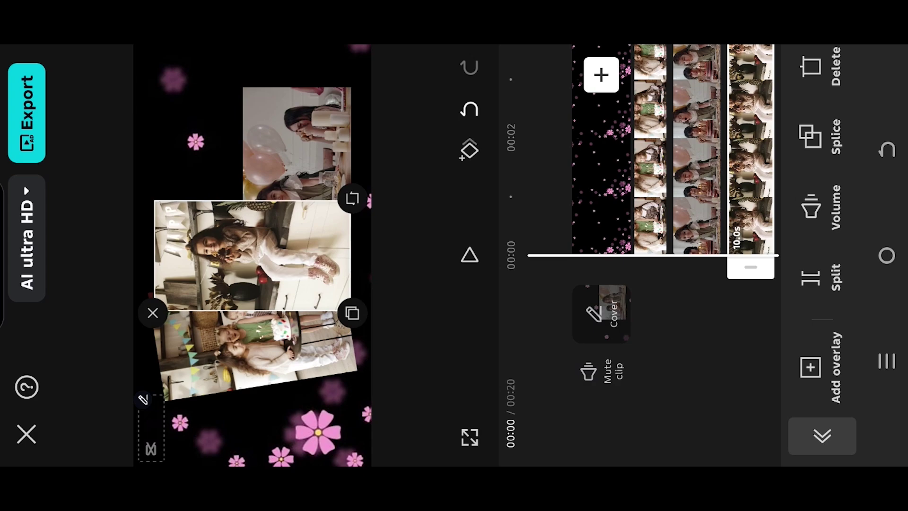
Tilt the cupcake overlay about 11° and resize it, then deselect it.
{"action": "left_click_drag", "start_coordinate": [343, 192], "coordinate": [367, 222]}
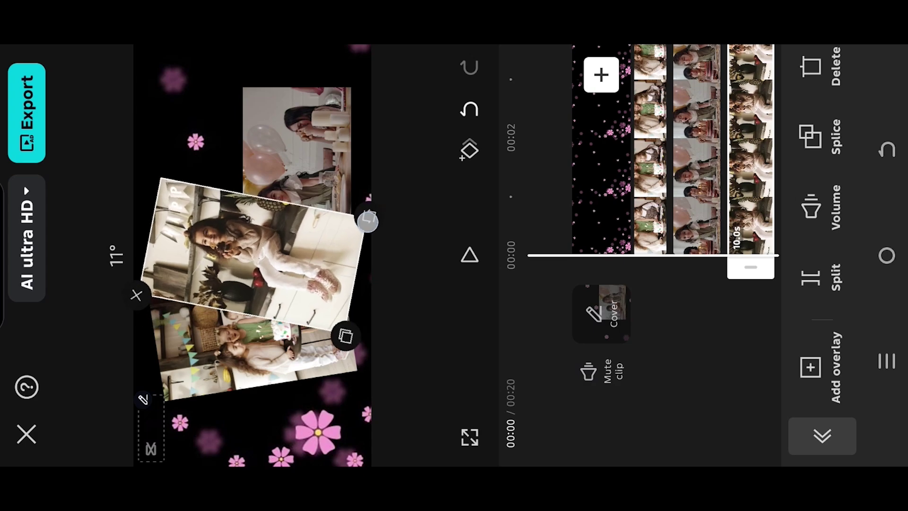
{"action": "left_click_drag", "start_coordinate": [724, 162], "coordinate": [724, 235]}
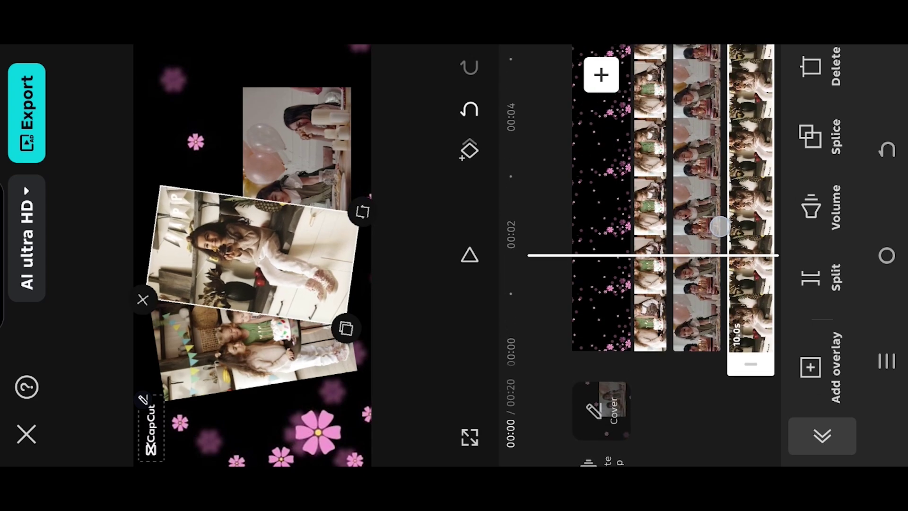
{"action": "left_click", "coordinate": [759, 212]}
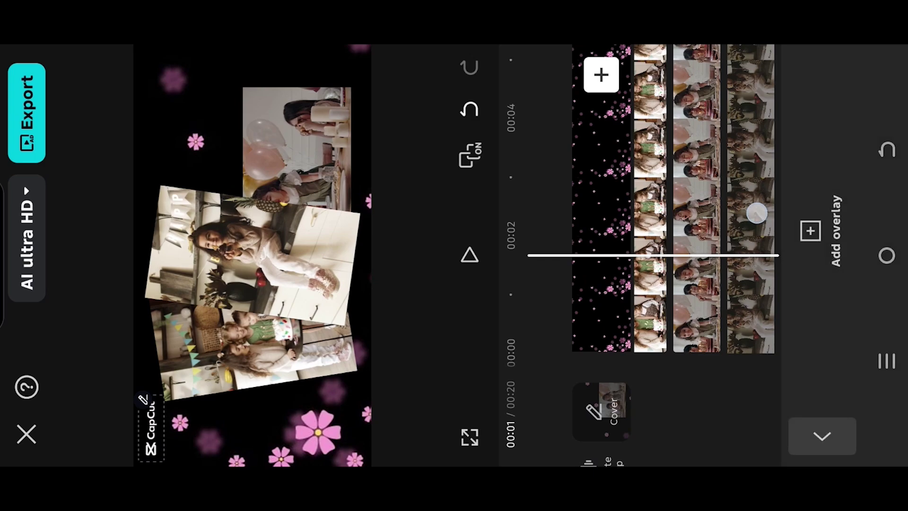
{"action": "left_click_drag", "start_coordinate": [710, 213], "coordinate": [586, 214]}
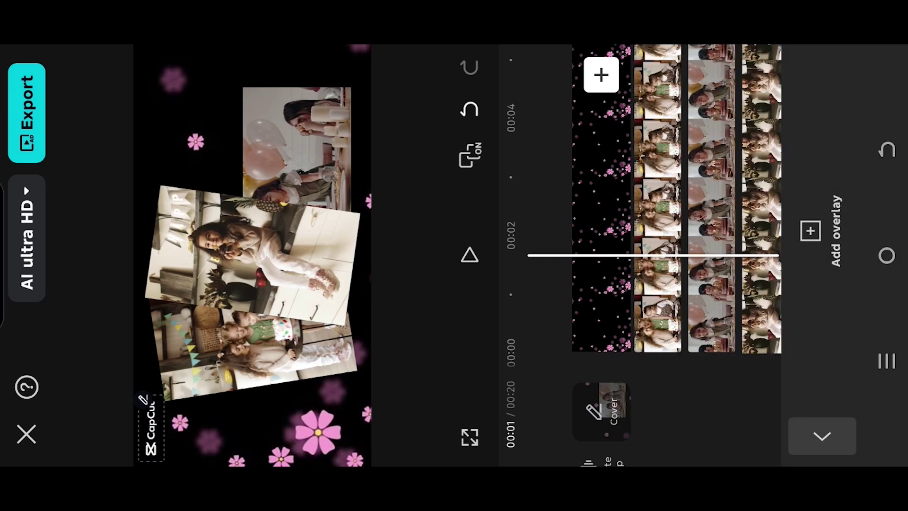
Select the new cupcake overlay track and open its Layer arrangement.
{"action": "left_click", "coordinate": [822, 436]}
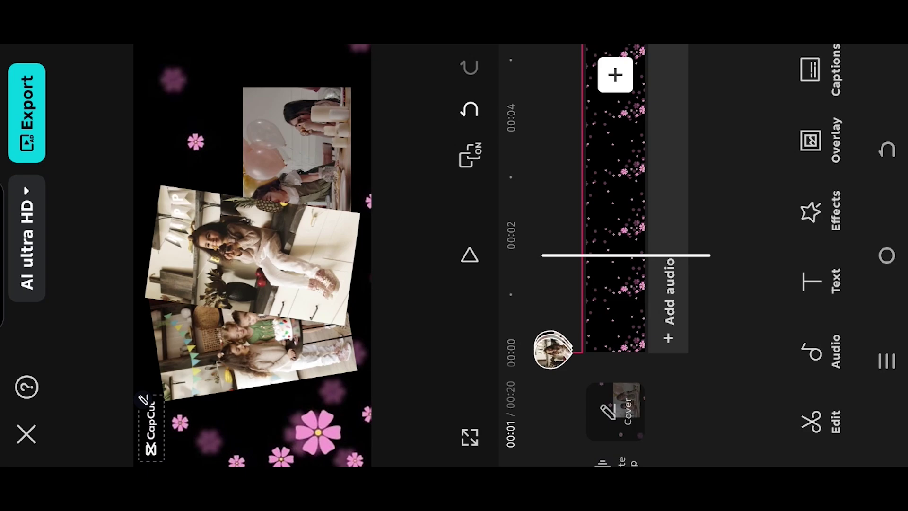
{"action": "left_click", "coordinate": [552, 349]}
{"action": "left_click", "coordinate": [753, 214]}
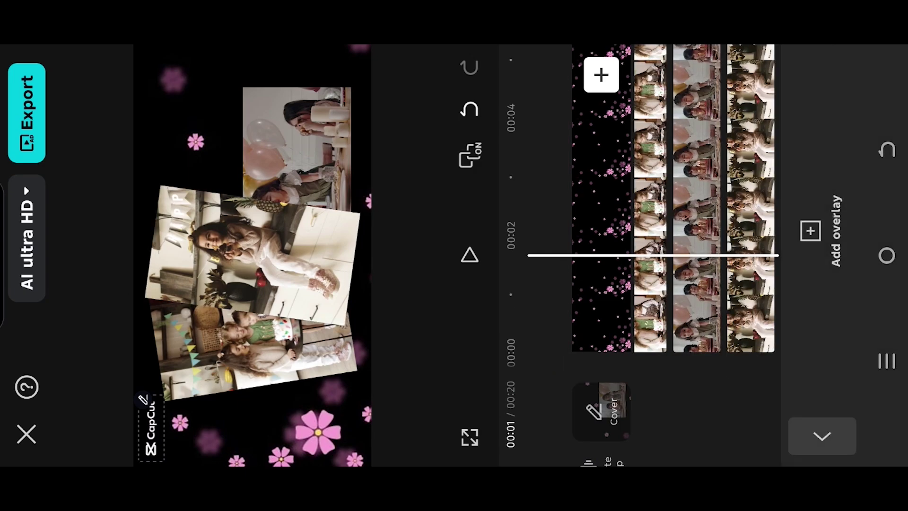
{"action": "left_click", "coordinate": [751, 213]}
{"action": "scroll", "coordinate": [824, 248], "scroll_direction": "down", "scroll_amount": 5}
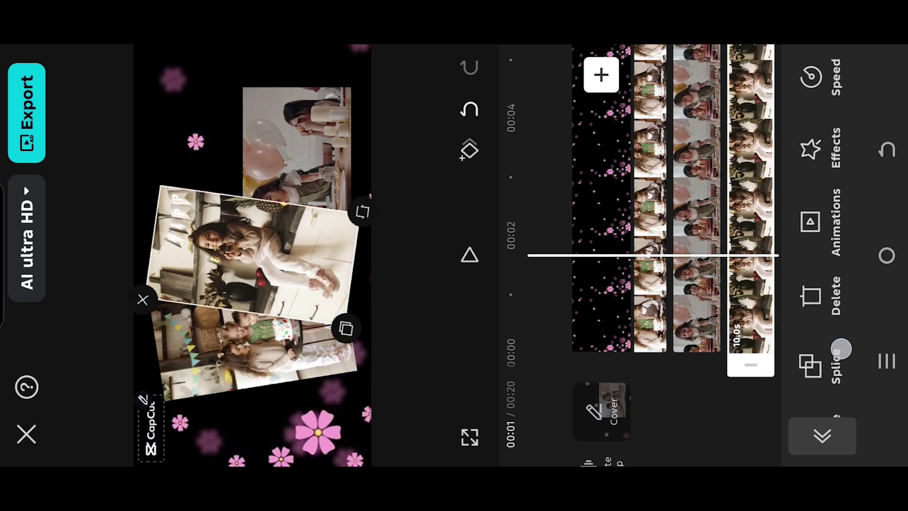
{"action": "scroll", "coordinate": [824, 249], "scroll_direction": "down", "scroll_amount": 5}
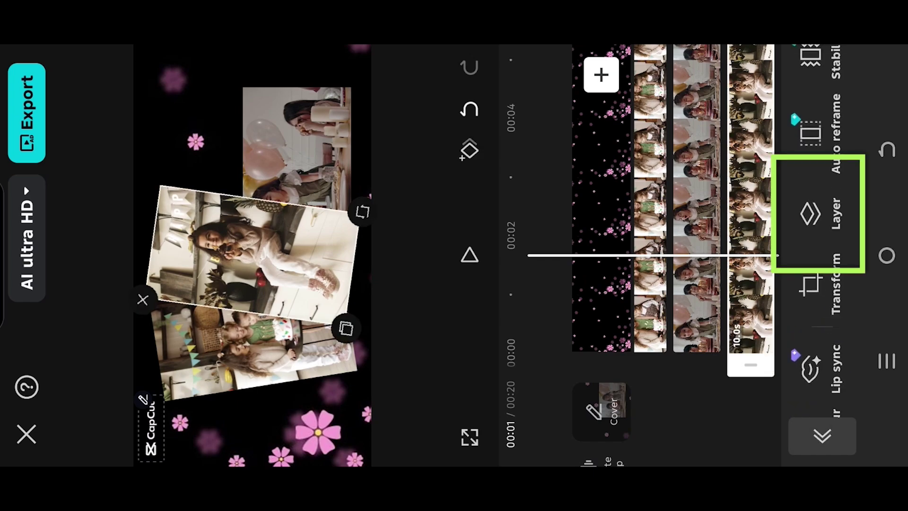
{"action": "left_click", "coordinate": [816, 213]}
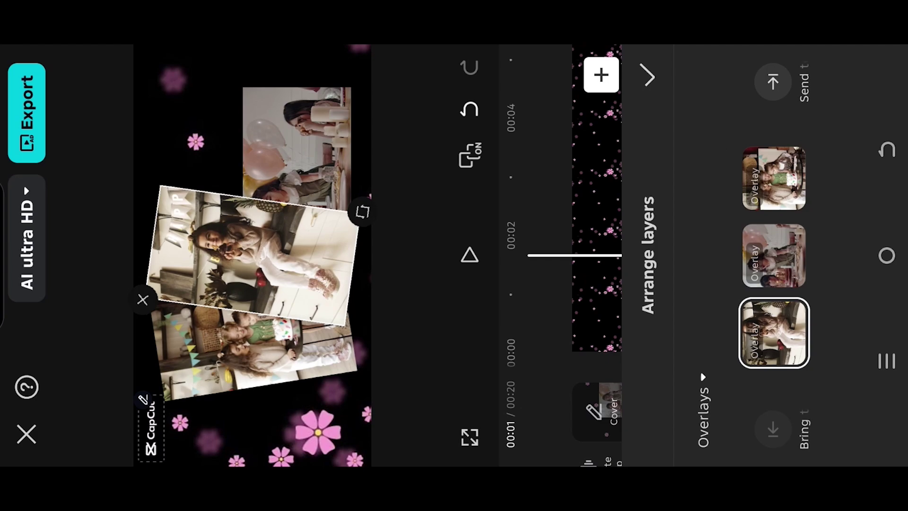
Drag the cupcake overlay to the back in Arrange layers and close the panel.
{"action": "left_click_drag", "start_coordinate": [774, 333], "coordinate": [774, 160]}
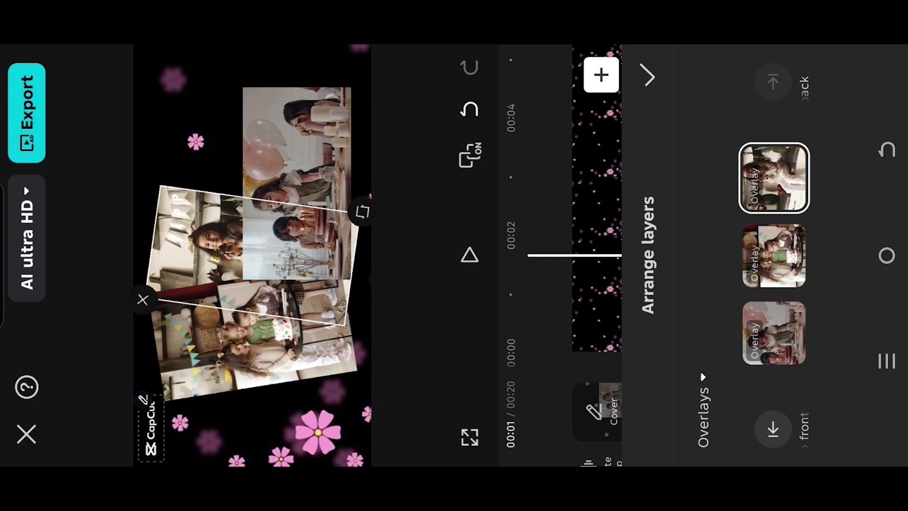
{"action": "left_click", "coordinate": [648, 75]}
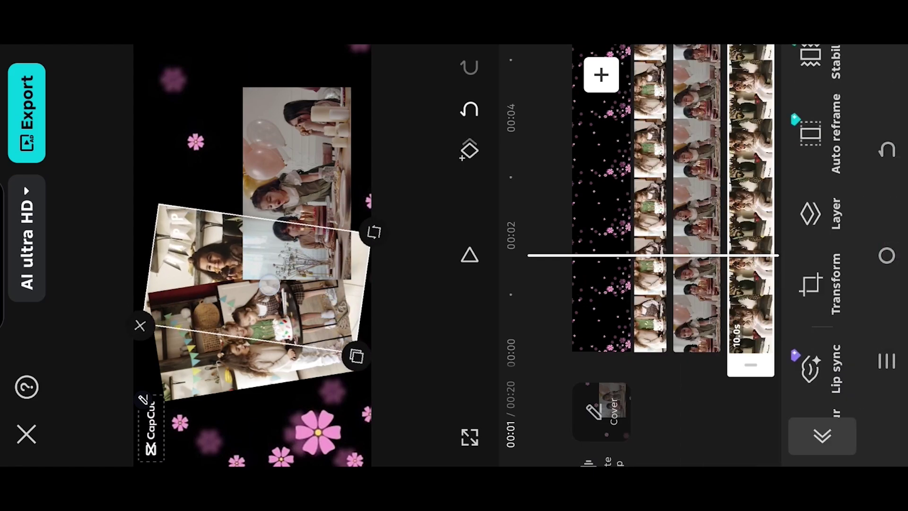